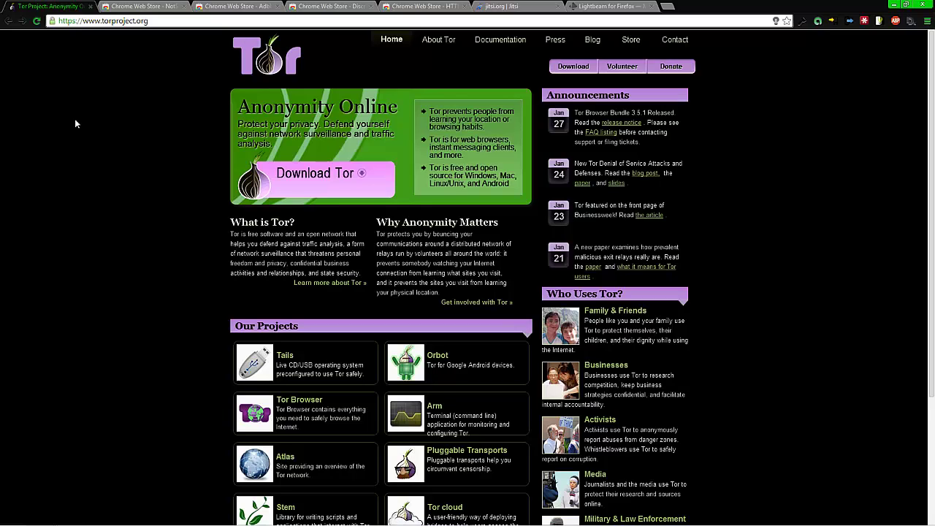
Step: Try Deluminate's Not Inverted color scheme on the Tor Project site and restore Keep Images Normal
left_click(126, 5)
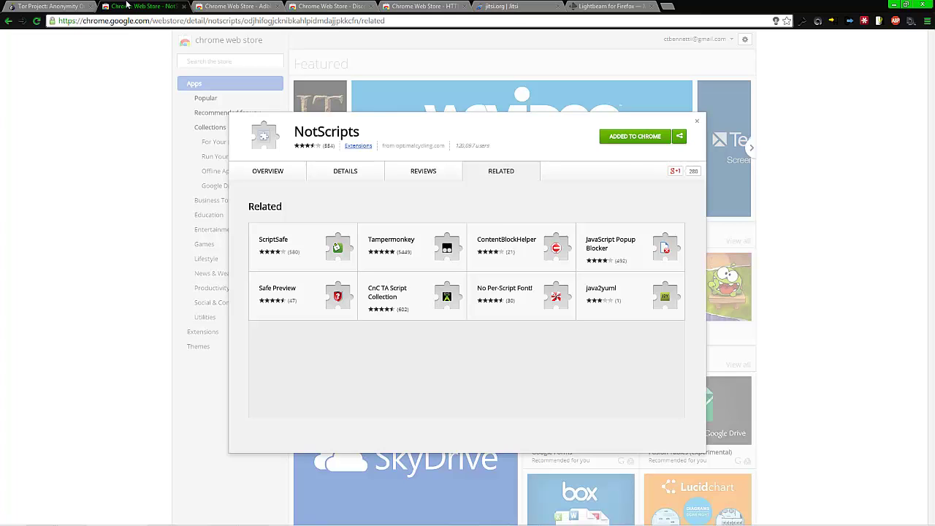
left_click(73, 6)
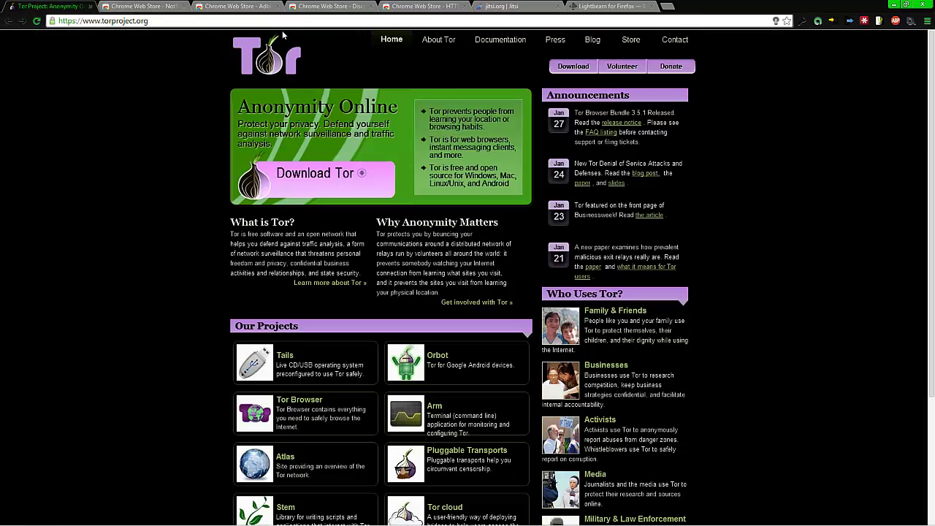
left_click(880, 22)
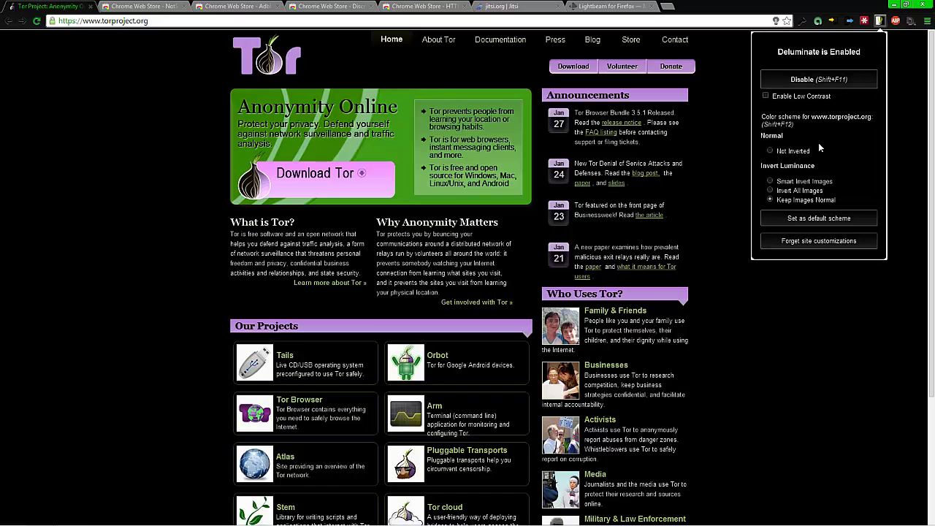
left_click(776, 150)
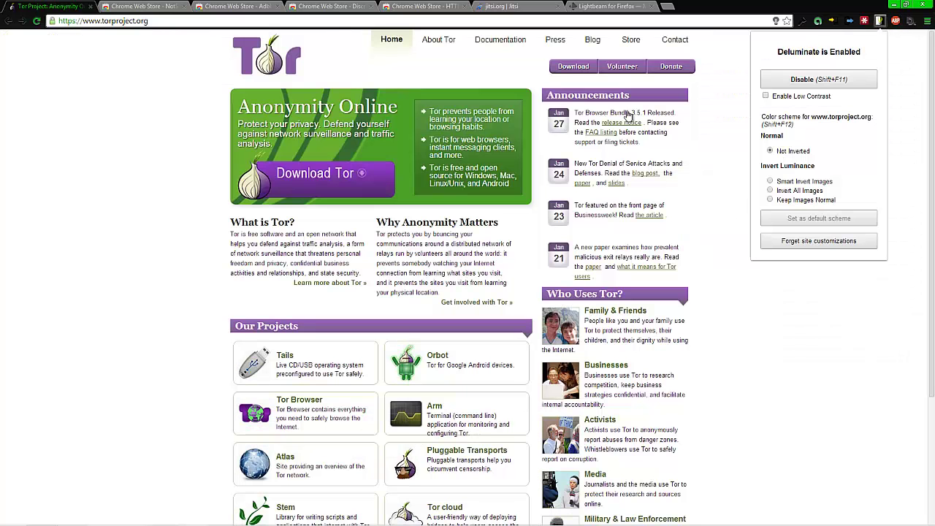
left_click(788, 200)
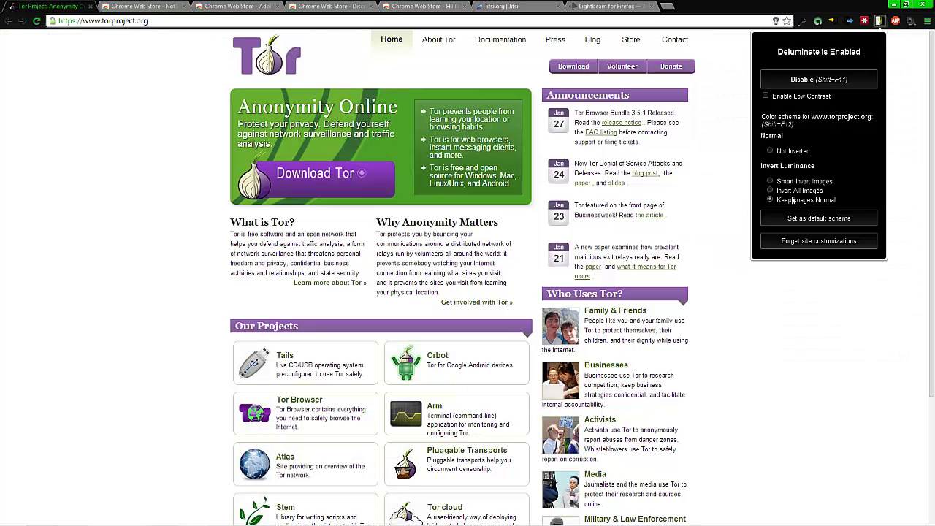
Step: View the NotScripts extension page in the Chrome Web Store
left_click(238, 6)
left_click(129, 7)
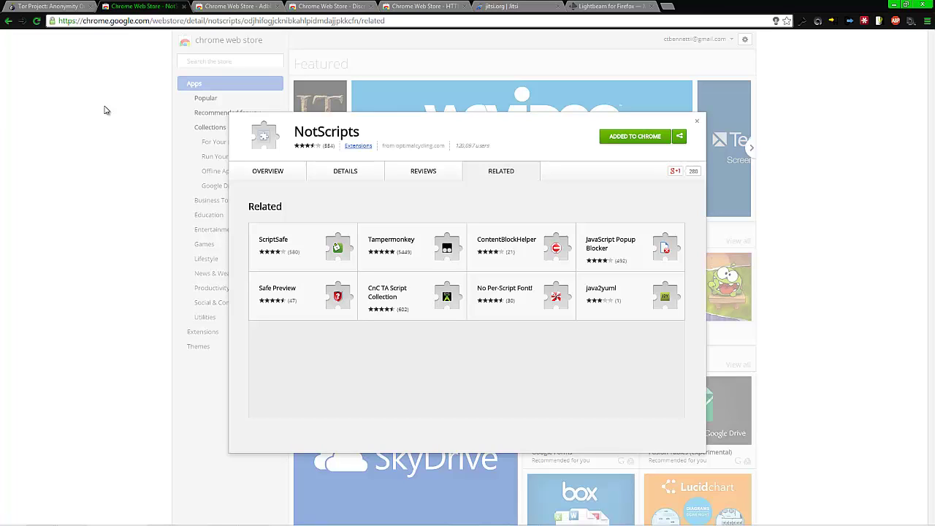
left_click(62, 5)
left_click(143, 6)
left_click(230, 6)
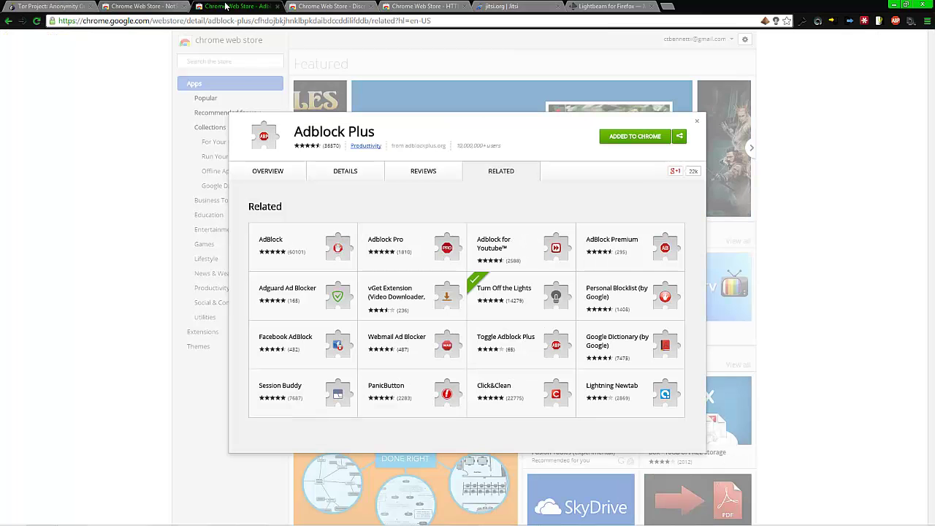
left_click(148, 8)
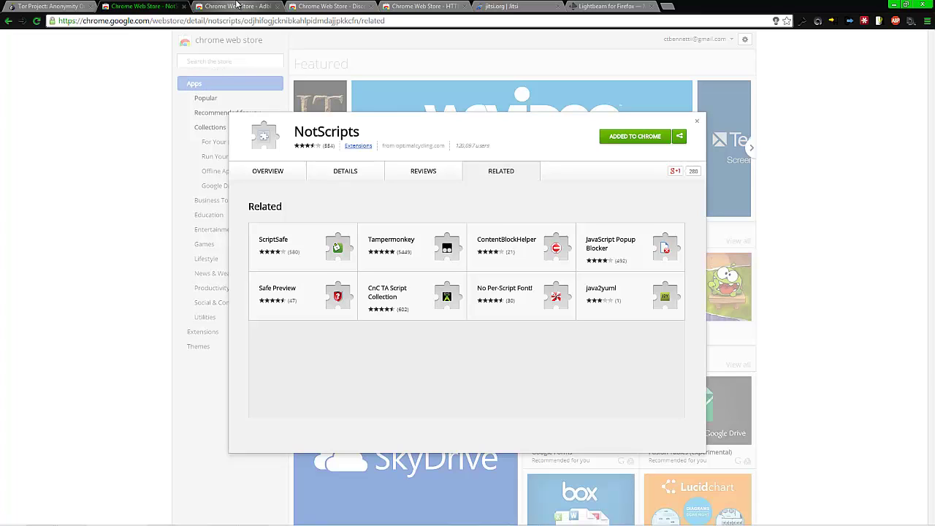
Step: Review the Chrome Web Store pages of the Adblock Plus, Disconnect and HTTPS Everywhere extensions
left_click(236, 6)
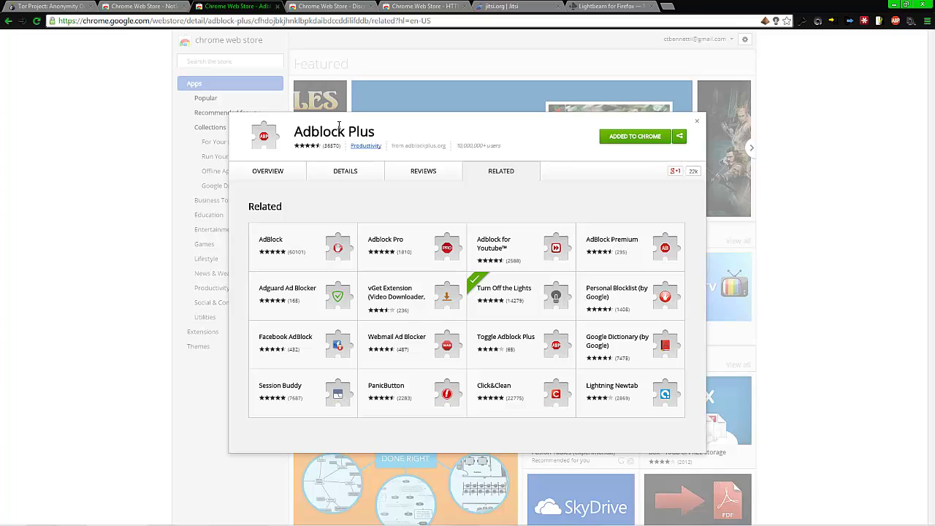
left_click(336, 6)
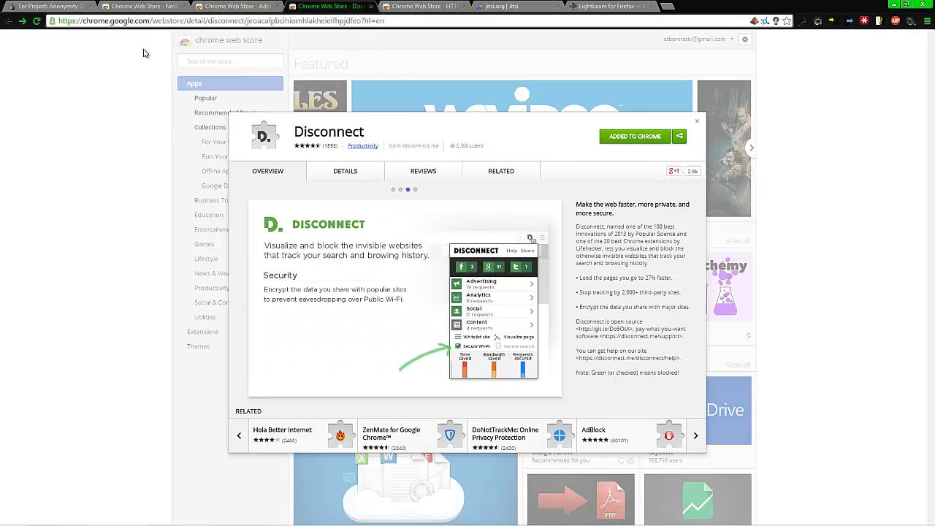
left_click(430, 5)
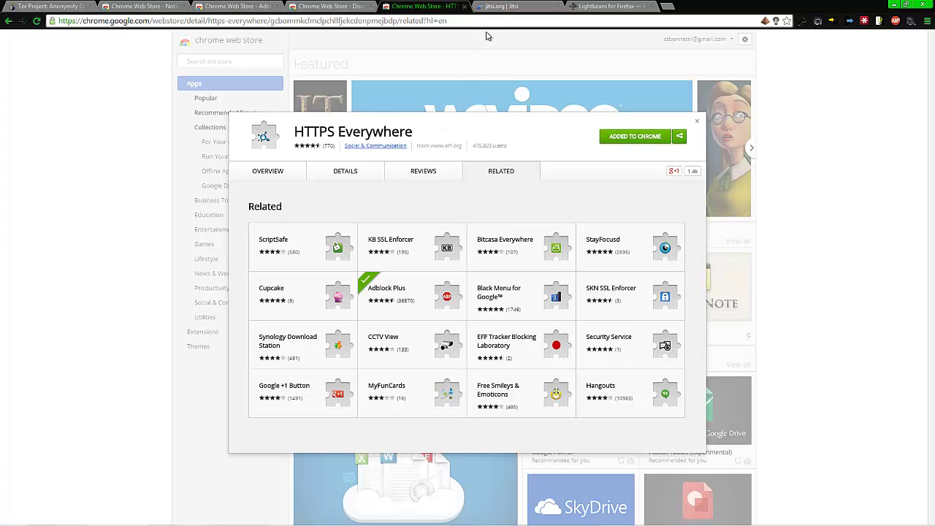
Step: View the Jitsi homepage and the beginning of Mozilla's Lightbeam for Firefox page
left_click(501, 6)
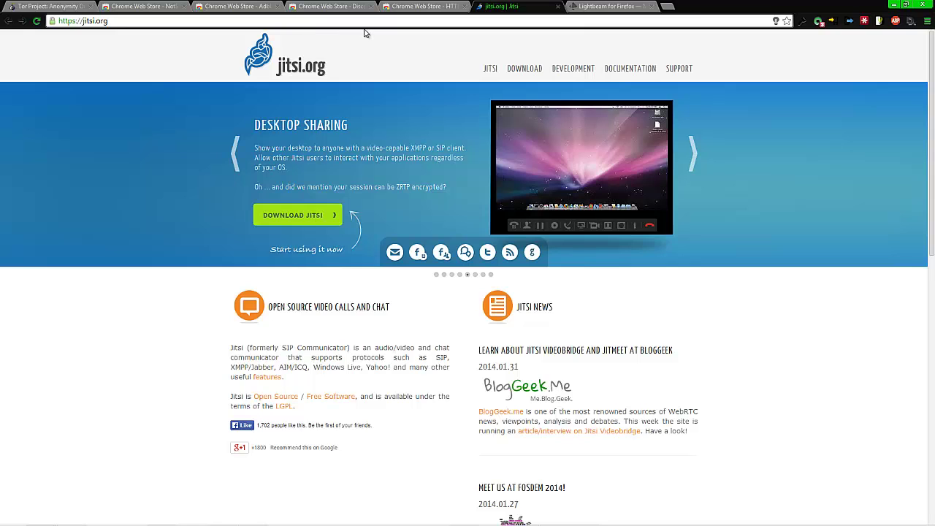
left_click(598, 6)
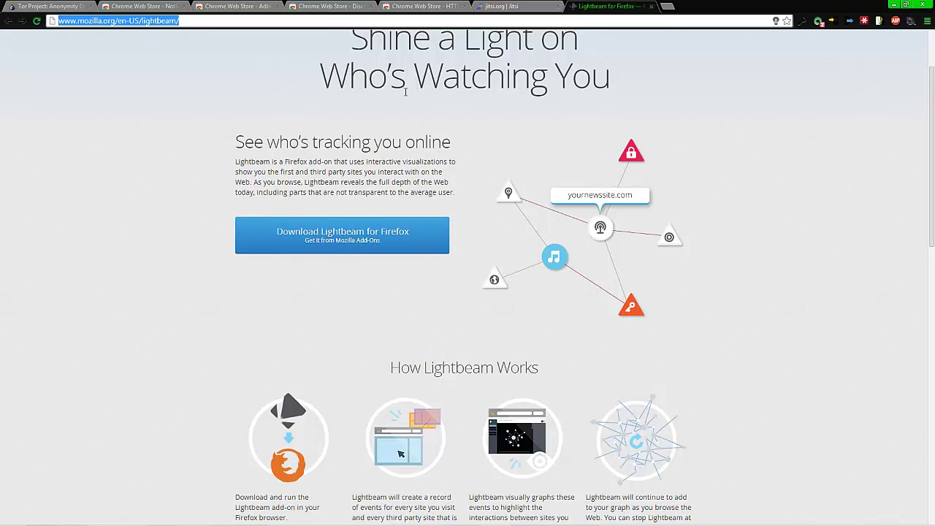
scroll(222, 81, "up", 2)
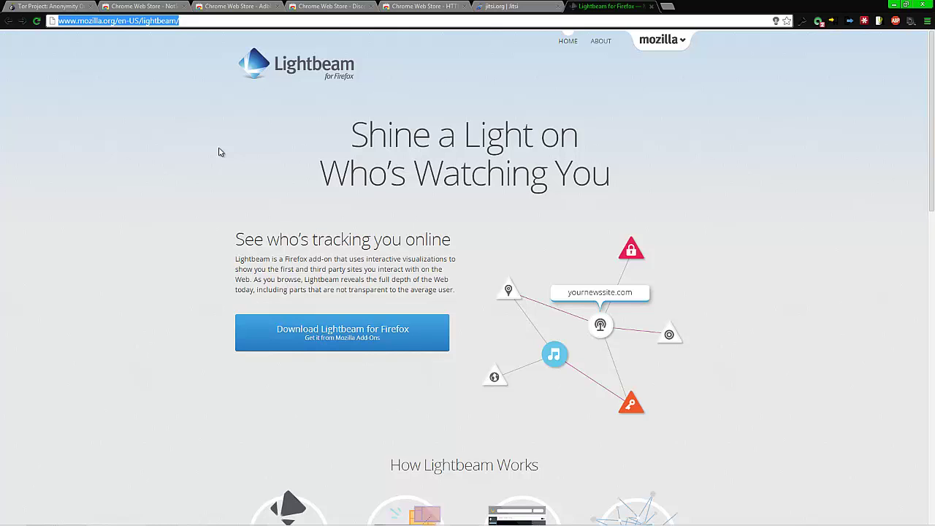
Step: Switch to Firefox and open the Lightbeam add-on with its daily connections in graph view
mouse_move(604, 520)
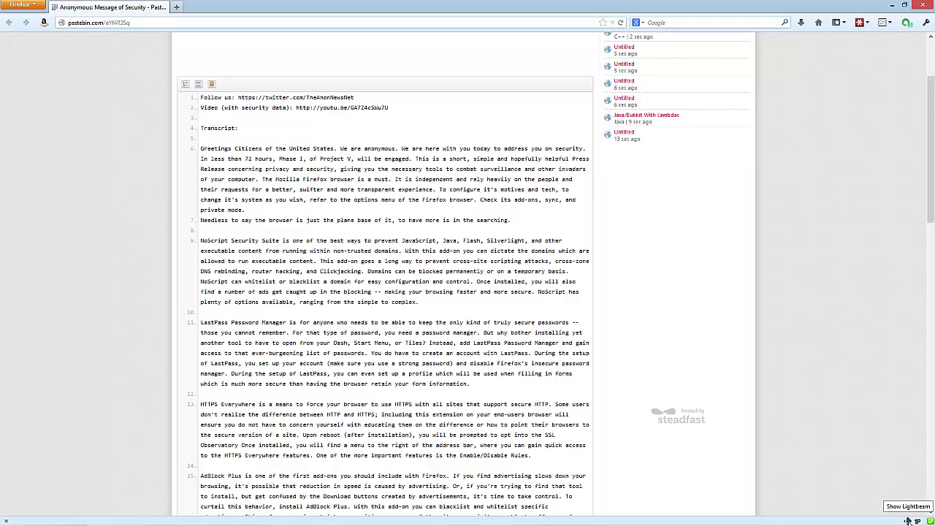
left_click(907, 520)
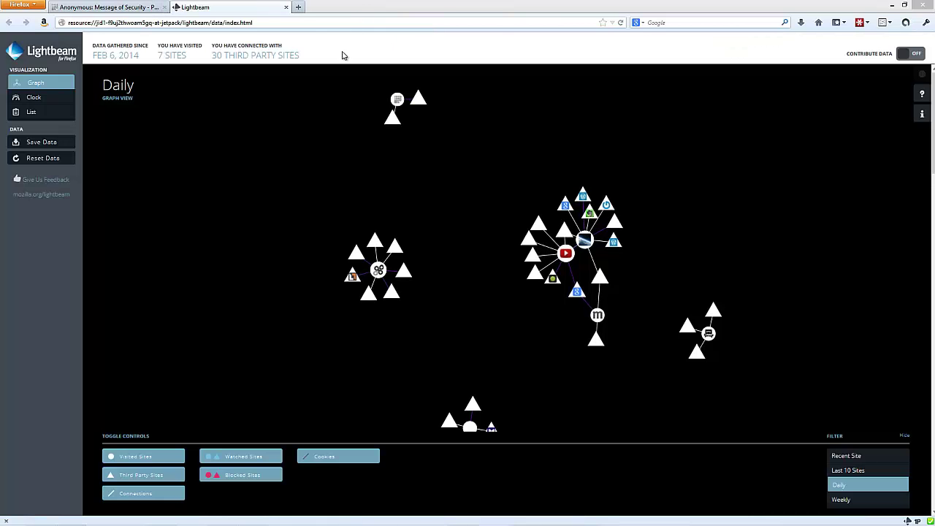
left_click(34, 97)
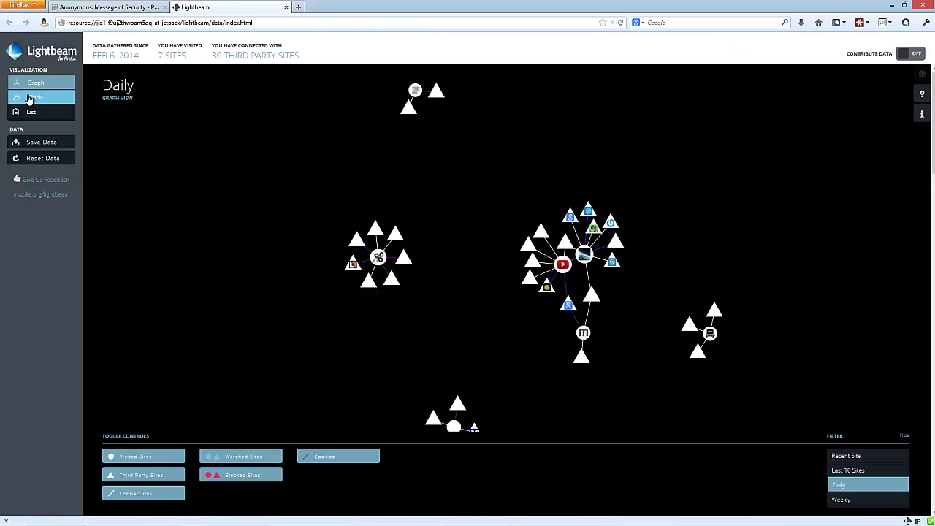
left_click(35, 84)
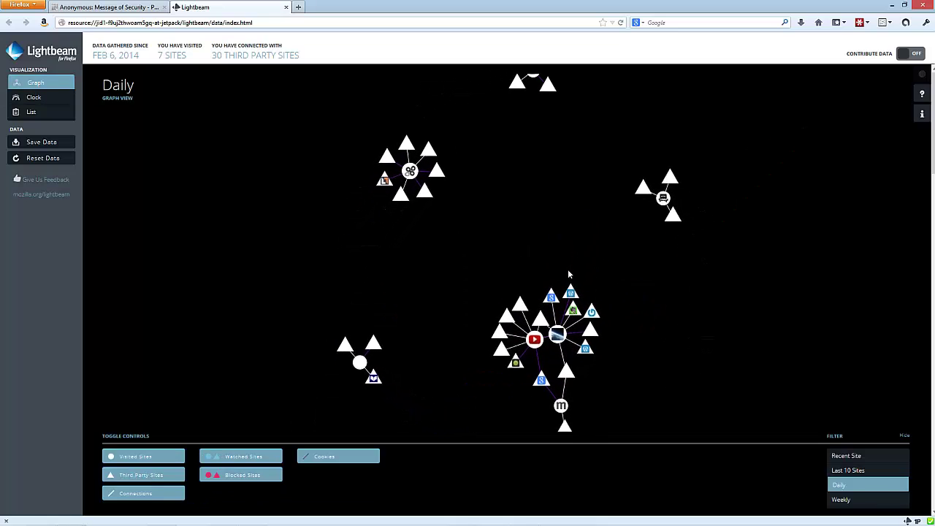
Step: Examine the site clusters in the daily graph, identifying the visited-site nodes and the third-party sites linked to them
left_click_drag(652, 391, 626, 272)
scroll(509, 228, "up", 2)
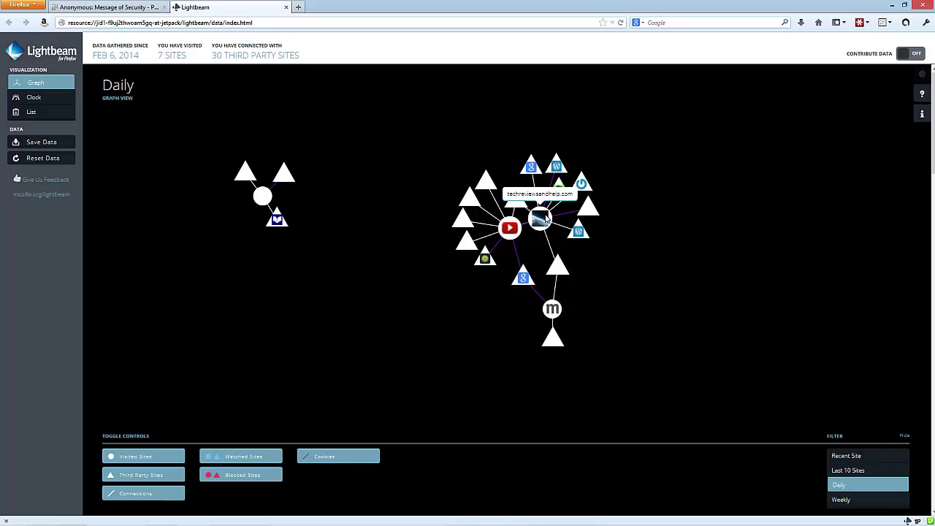
scroll(546, 225, "up", 2)
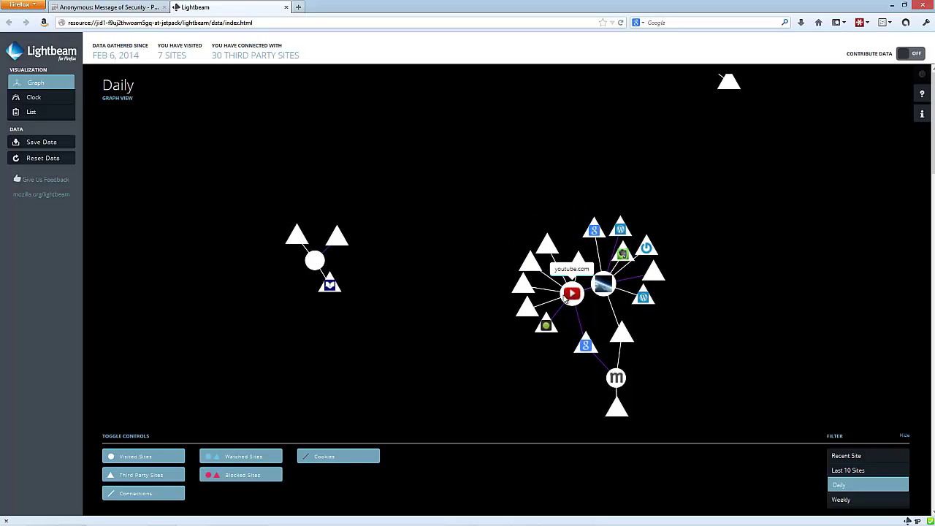
mouse_move(317, 265)
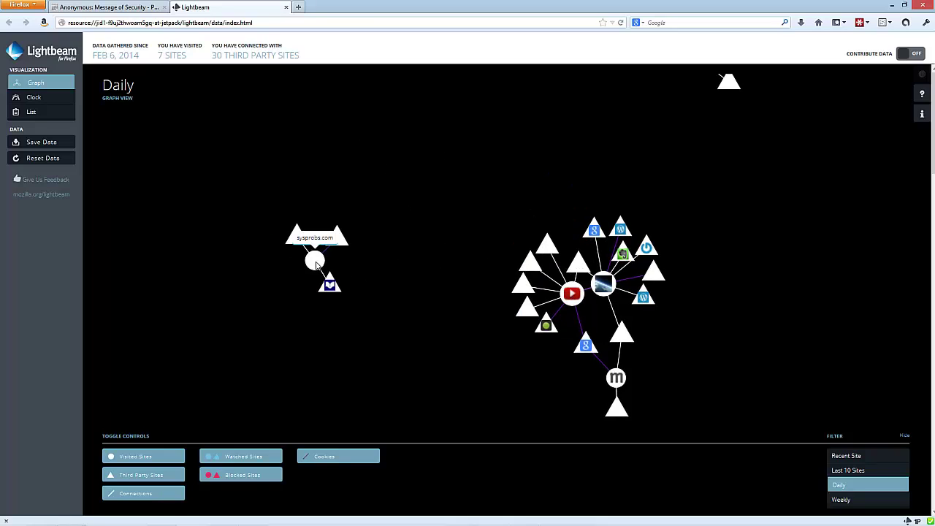
left_click_drag(445, 114, 423, 292)
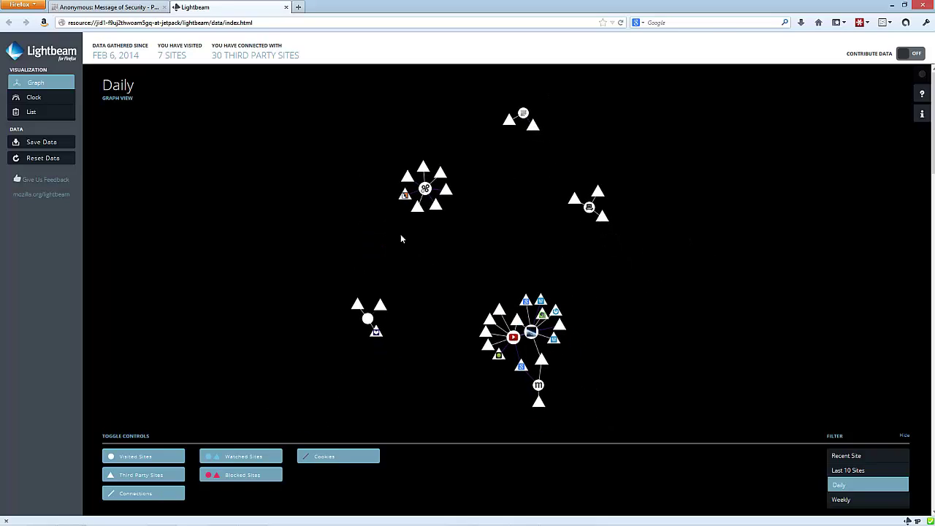
scroll(480, 242, "up", 2)
left_click_drag(539, 356, 480, 269)
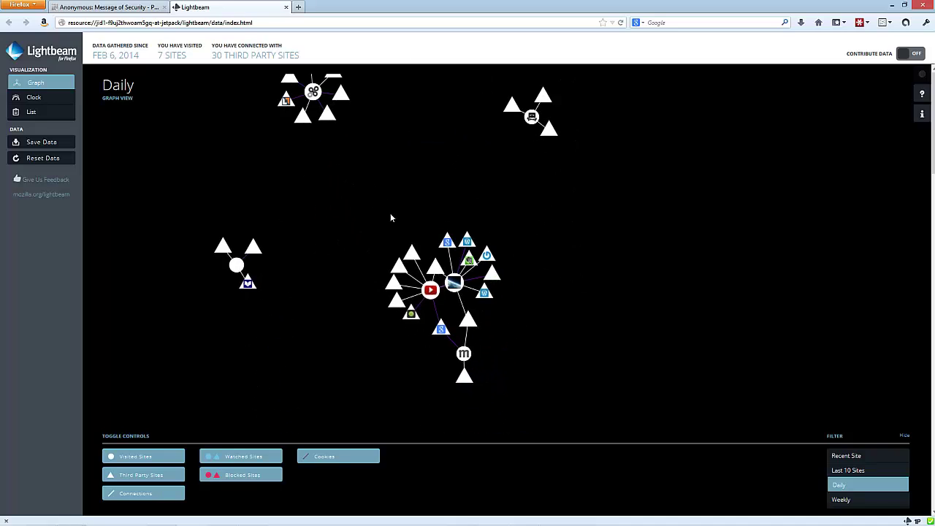
Step: Examine the visited and third-party sites plotted at the current hour in Lightbeam's clock view
left_click(28, 97)
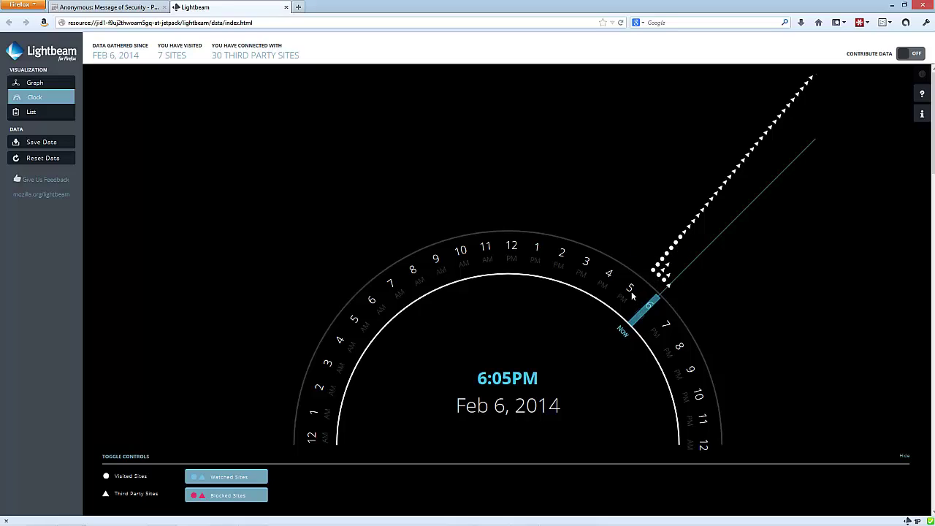
triple_click(638, 324)
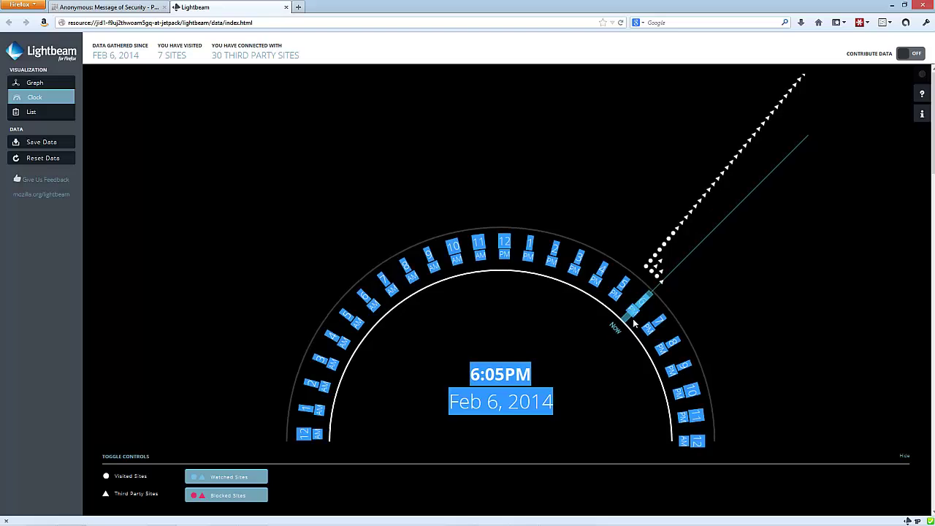
left_click(646, 276)
scroll(646, 276, "up", 5)
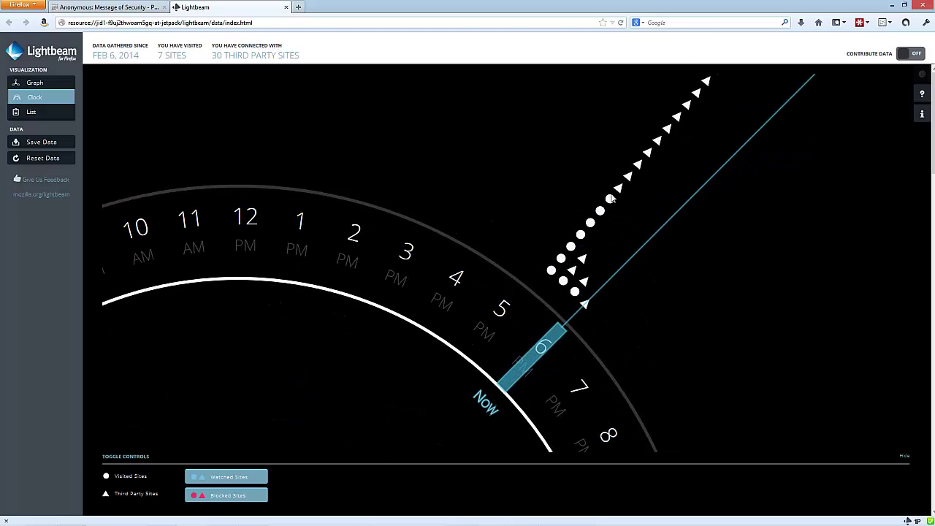
scroll(598, 204, "down", 5)
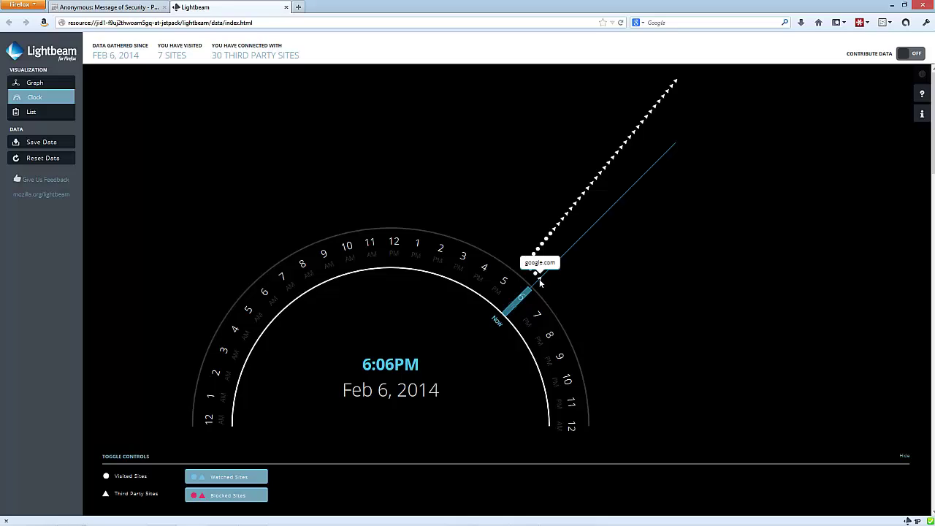
scroll(510, 278, "up", 5)
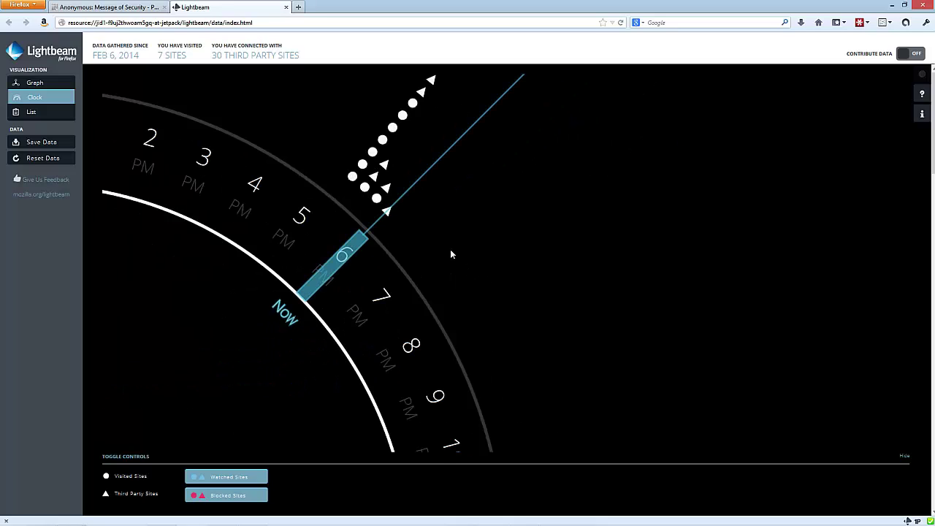
mouse_move(389, 214)
scroll(427, 249, "down", 5)
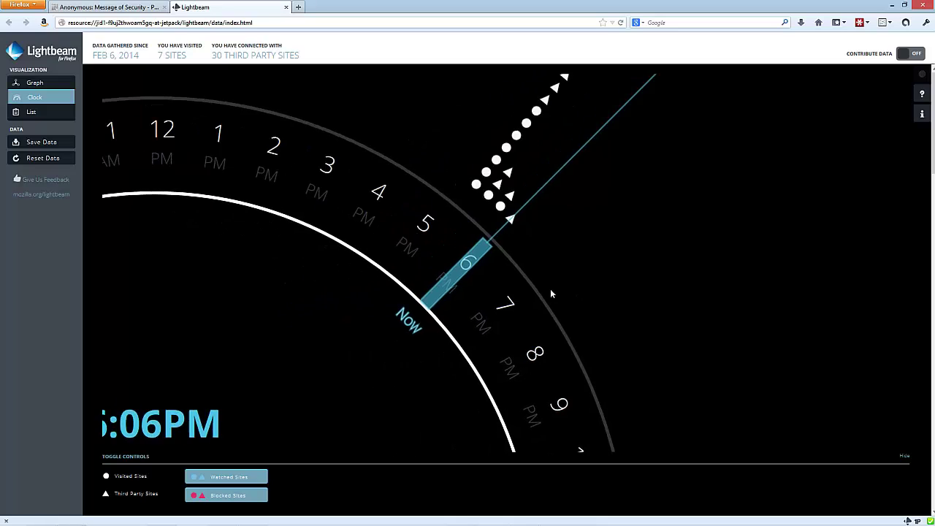
left_click_drag(357, 257, 387, 259)
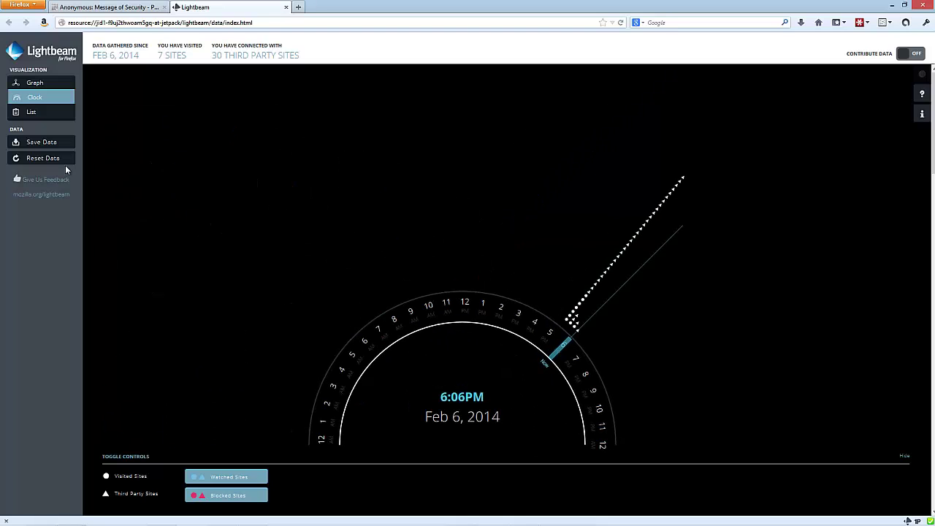
Step: Show all visited and third-party sites in Lightbeam's list view
left_click(31, 112)
left_click(37, 83)
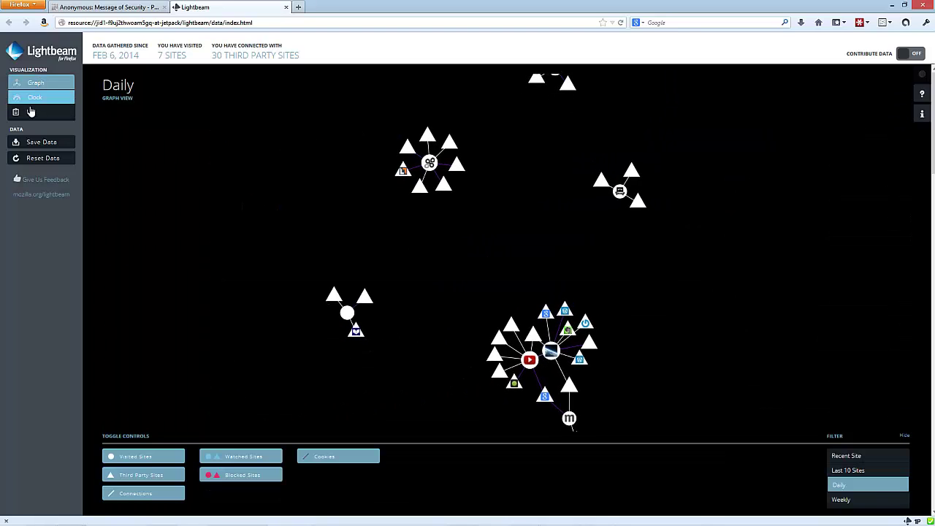
left_click(31, 112)
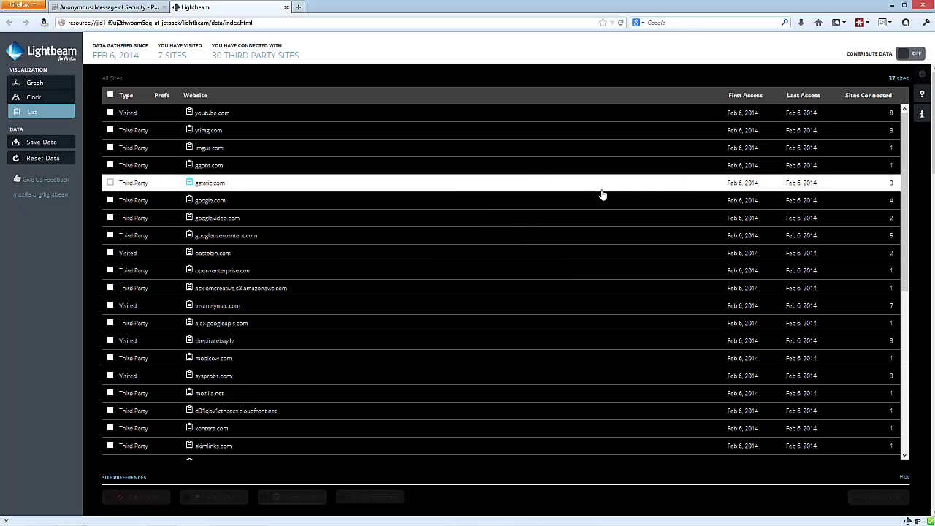
Step: Return to the graph view and show the site details of YouTube's third-party nodes gstatic.com and imgur.com
left_click(42, 84)
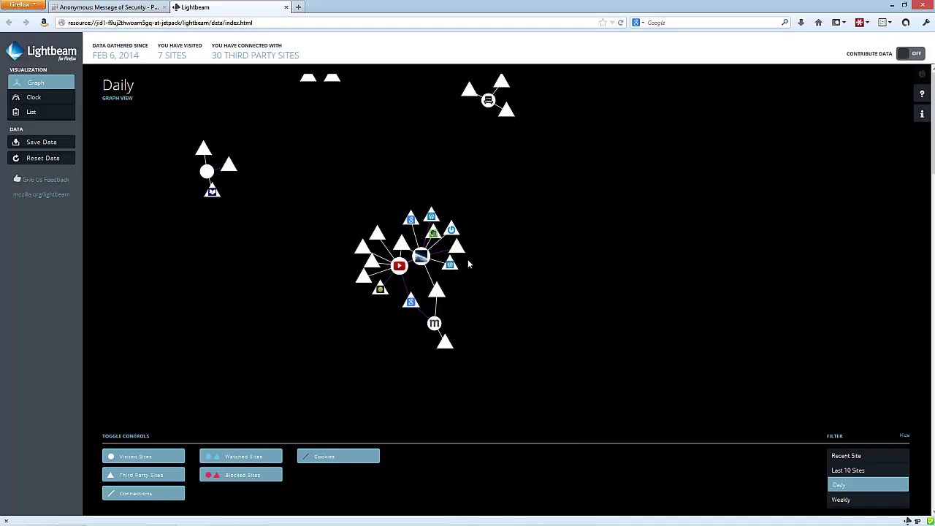
scroll(482, 282, "up", 3)
left_click_drag(443, 255, 687, 299)
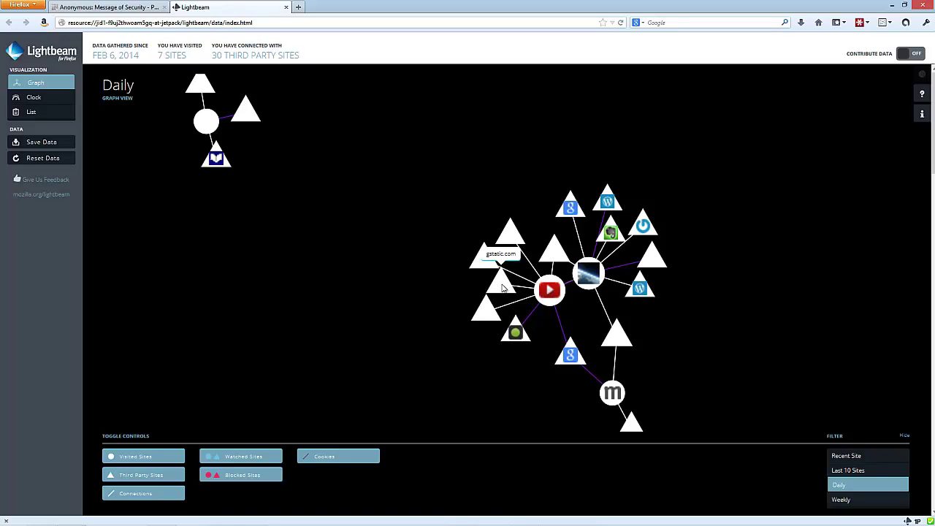
left_click(503, 289)
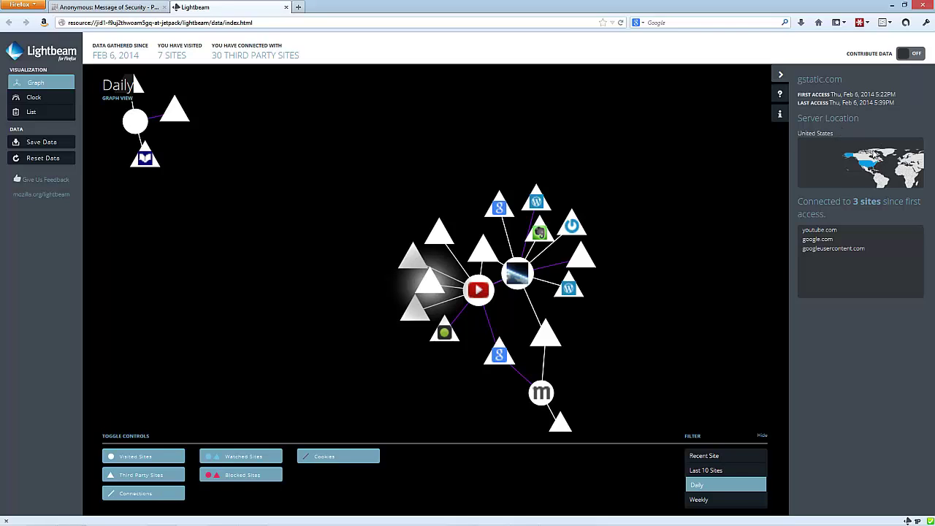
left_click(444, 333)
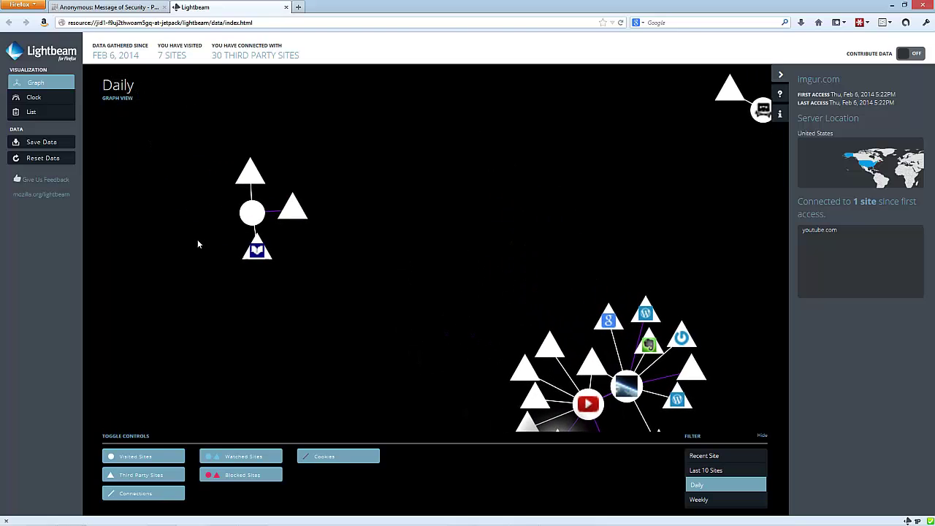
Step: Inspect the site details of nodes in the other graph clusters, including tradepub.com, nrelate.com, openxenterprise.com and insanelymac.com
left_click(252, 211)
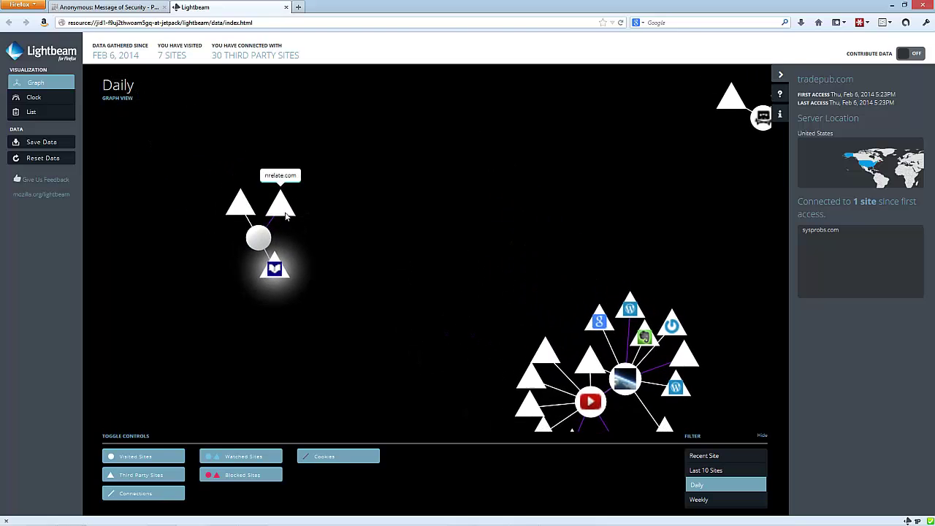
left_click(289, 214)
scroll(471, 177, "down", 4)
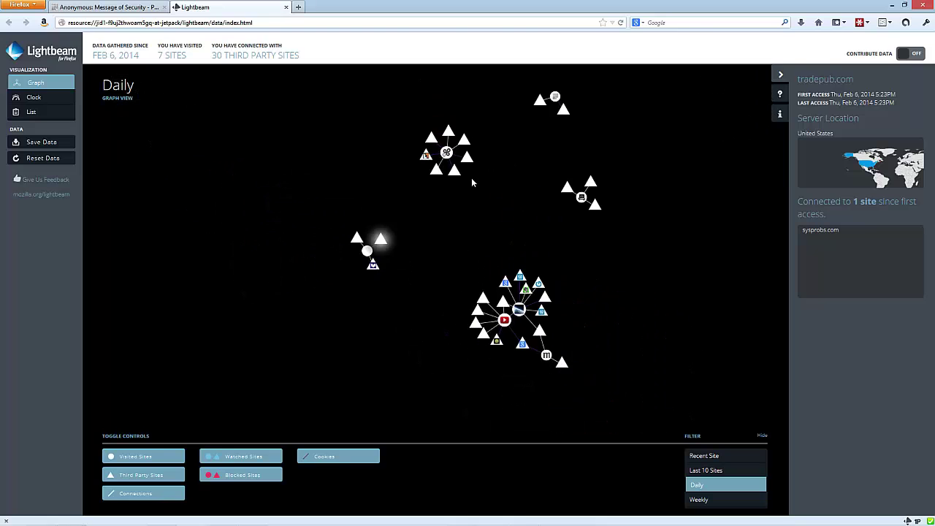
left_click(559, 109)
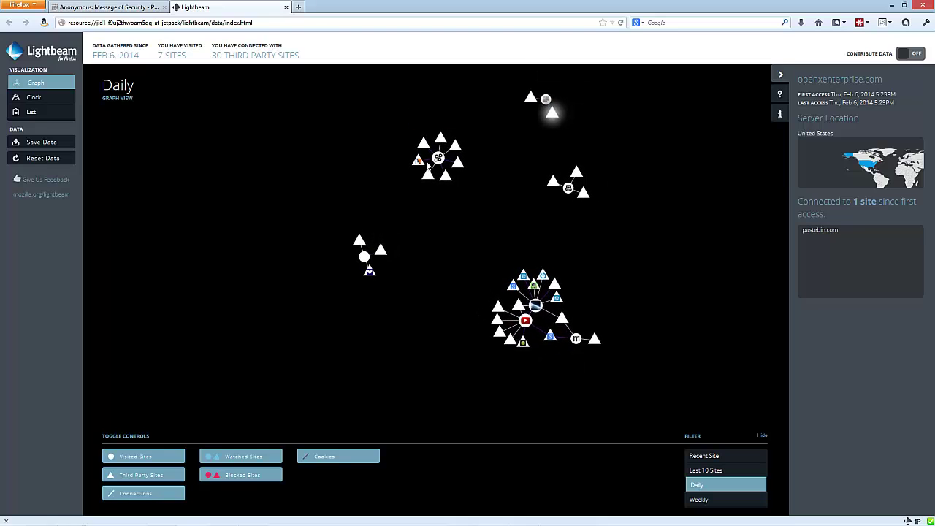
left_click(552, 189)
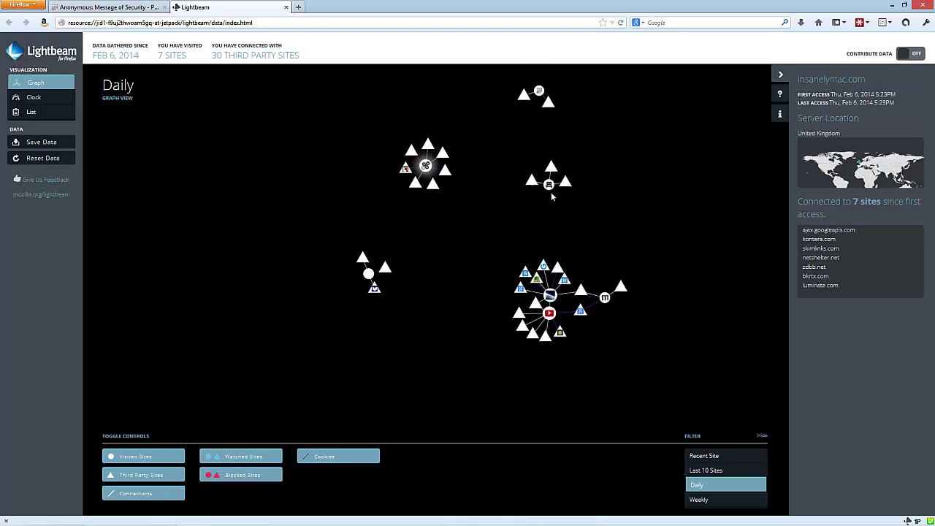